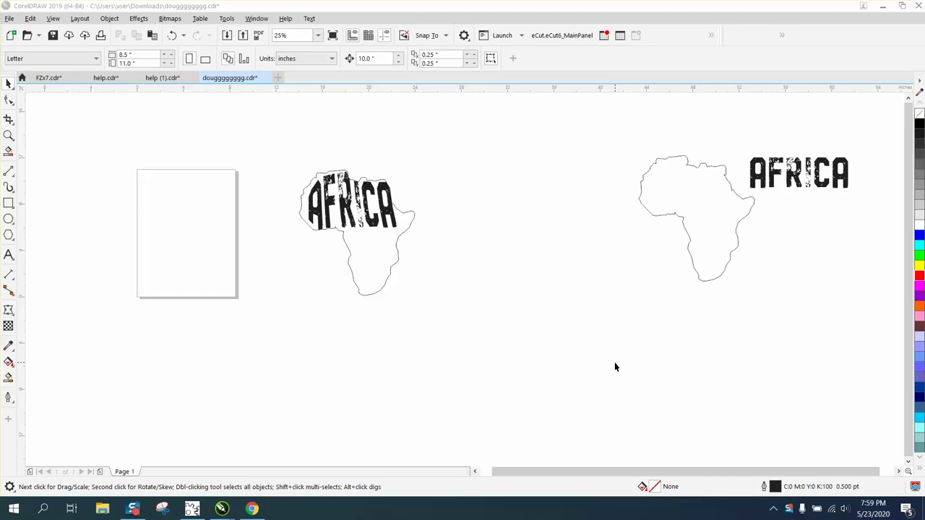
Zoom in on the finished Africa example, then zoom back out to see both designs
{"action": "left_click", "coordinate": [9, 136]}
{"action": "left_click_drag", "start_coordinate": [280, 164], "coordinate": [490, 311]}
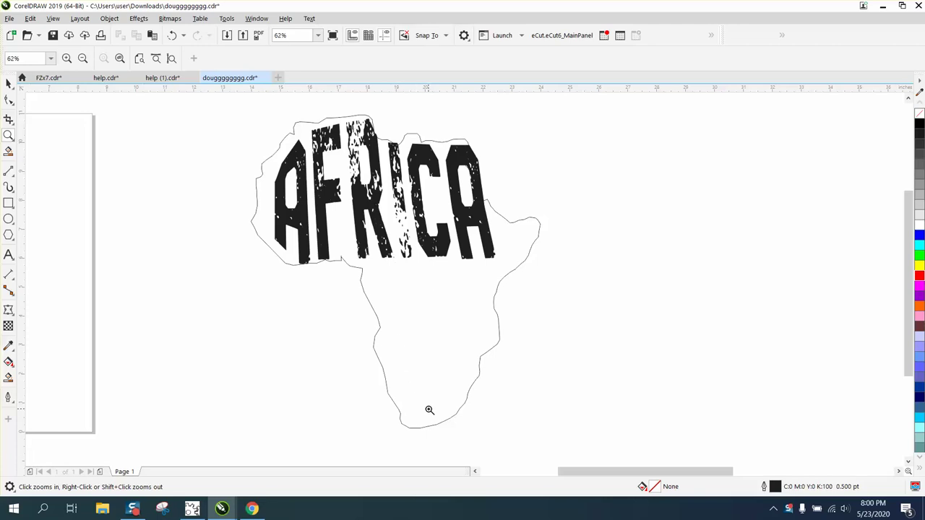
{"action": "right_click", "coordinate": [403, 272]}
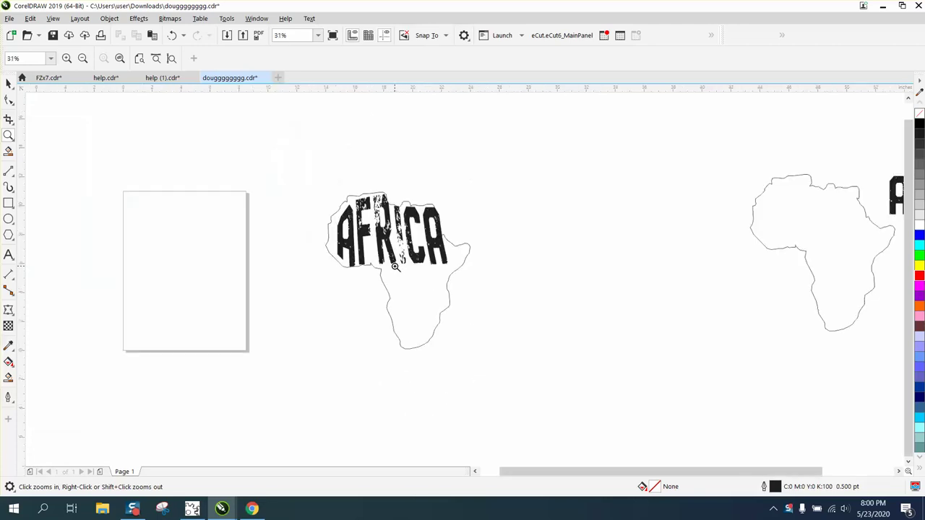
{"action": "right_click", "coordinate": [394, 266]}
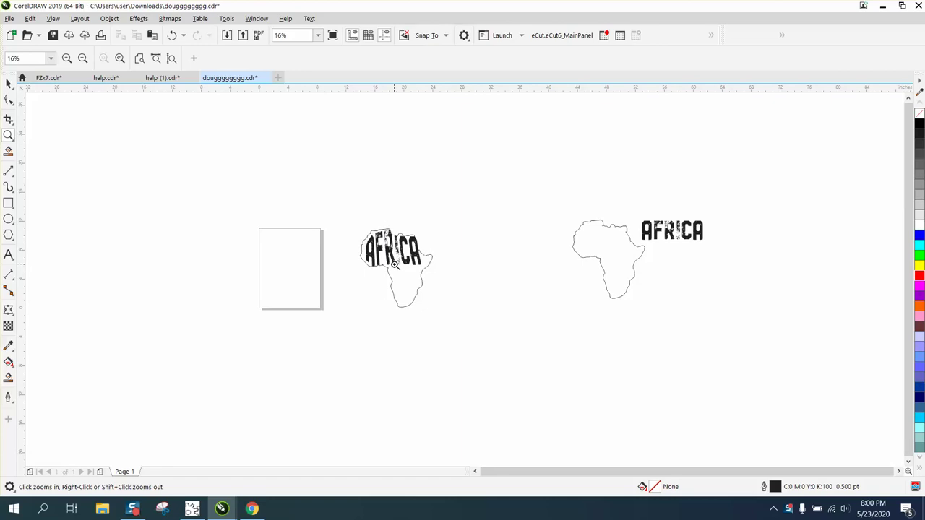
{"action": "left_click", "coordinate": [9, 83]}
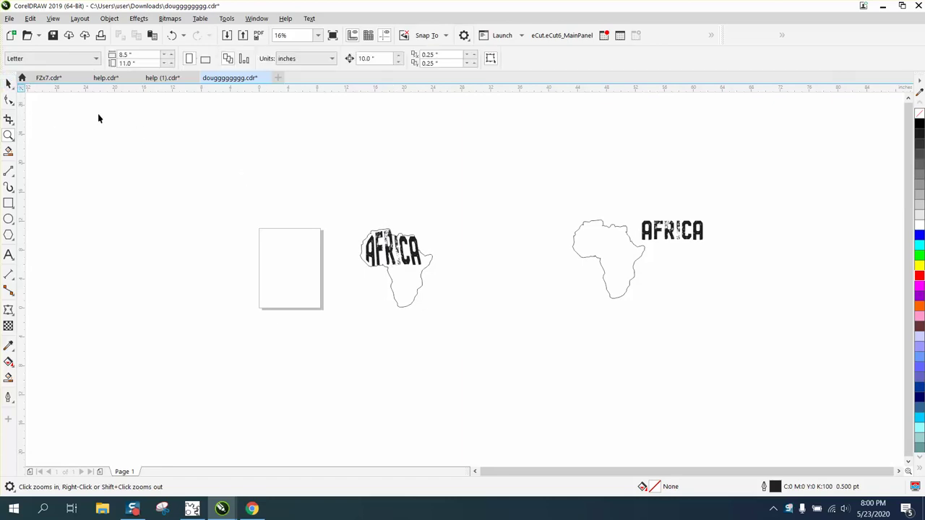
Rotate the right Africa outline about 90° onto its side
{"action": "left_click", "coordinate": [601, 268]}
{"action": "left_click", "coordinate": [602, 268]}
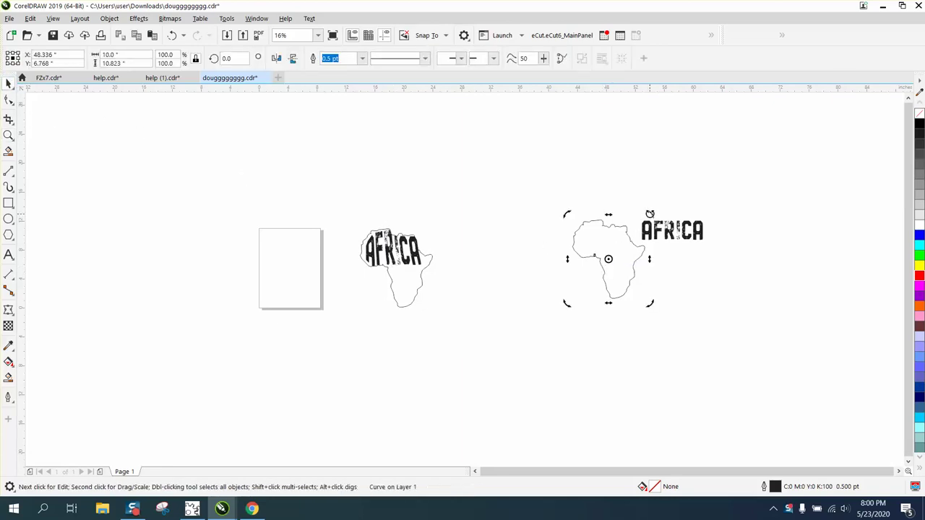
{"action": "left_click_drag", "start_coordinate": [649, 214], "coordinate": [590, 207]}
{"action": "left_click", "coordinate": [677, 218]}
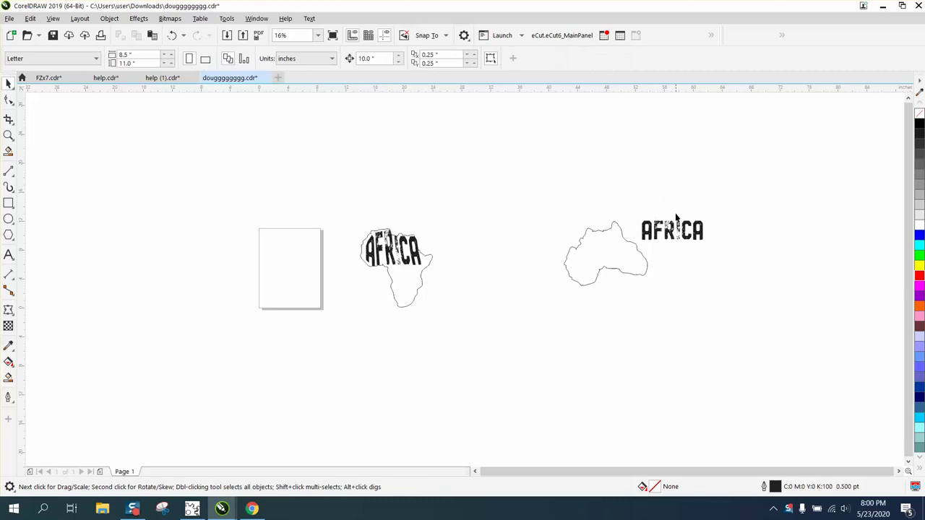
Move the AFRICA word into the rotated outline and zoom in on both
{"action": "left_click_drag", "start_coordinate": [673, 232], "coordinate": [609, 263]}
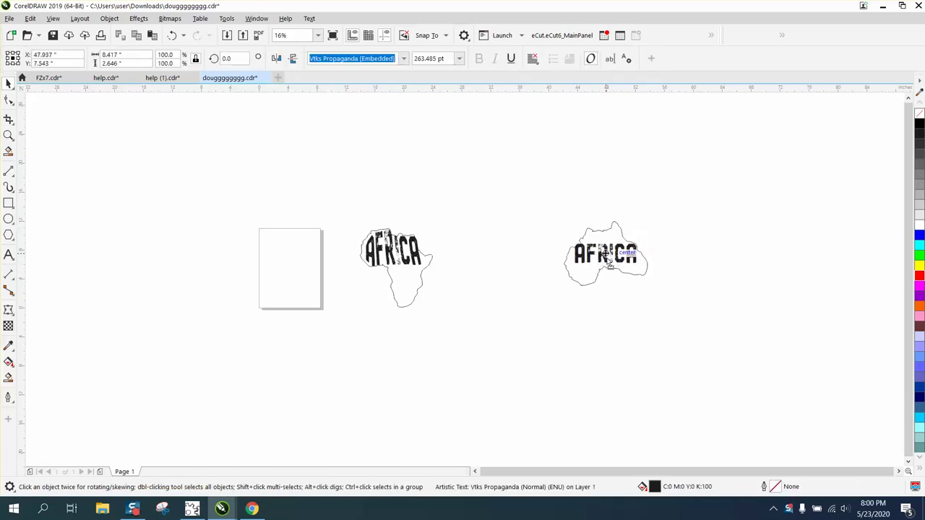
{"action": "left_click_drag", "start_coordinate": [609, 264], "coordinate": [608, 258]}
{"action": "left_click", "coordinate": [680, 258]}
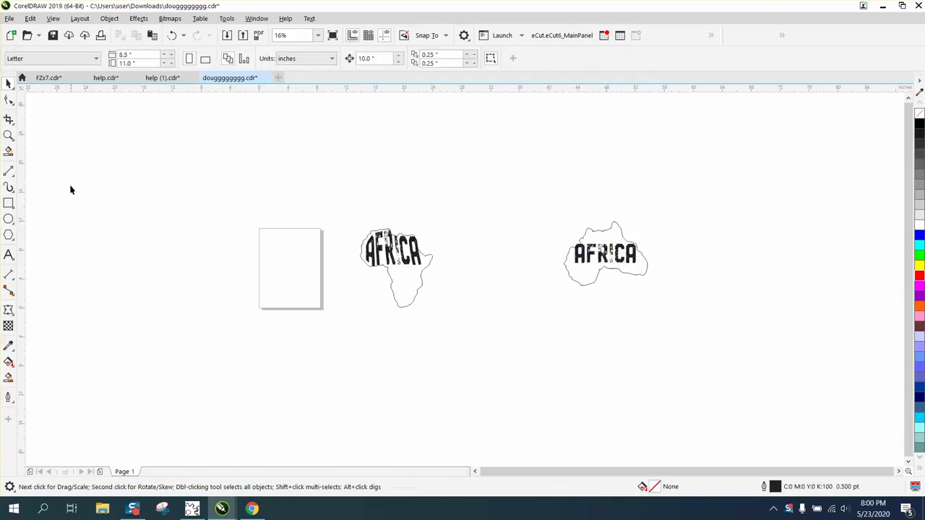
{"action": "left_click", "coordinate": [9, 135]}
{"action": "left_click_drag", "start_coordinate": [555, 203], "coordinate": [698, 303]}
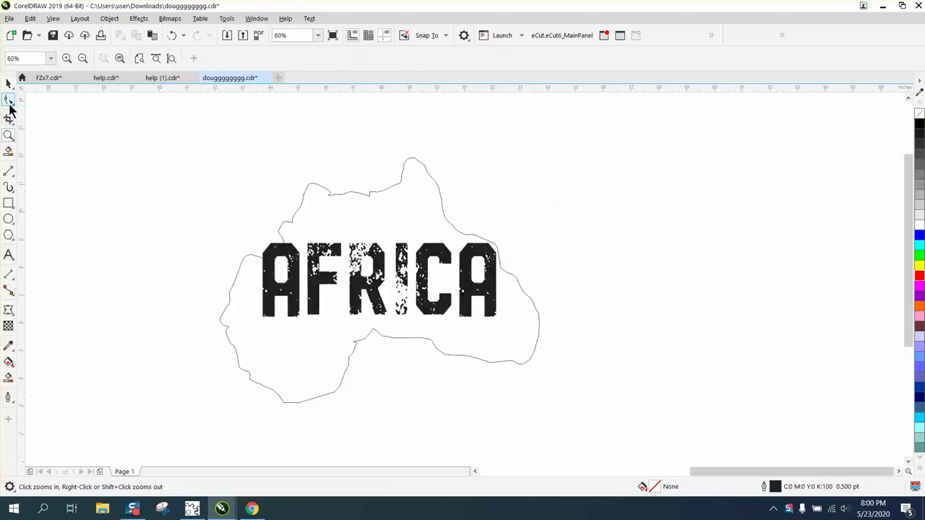
Nudge the AFRICA word slightly lower inside the sideways outline, ready for envelope shaping
{"action": "left_click", "coordinate": [9, 83]}
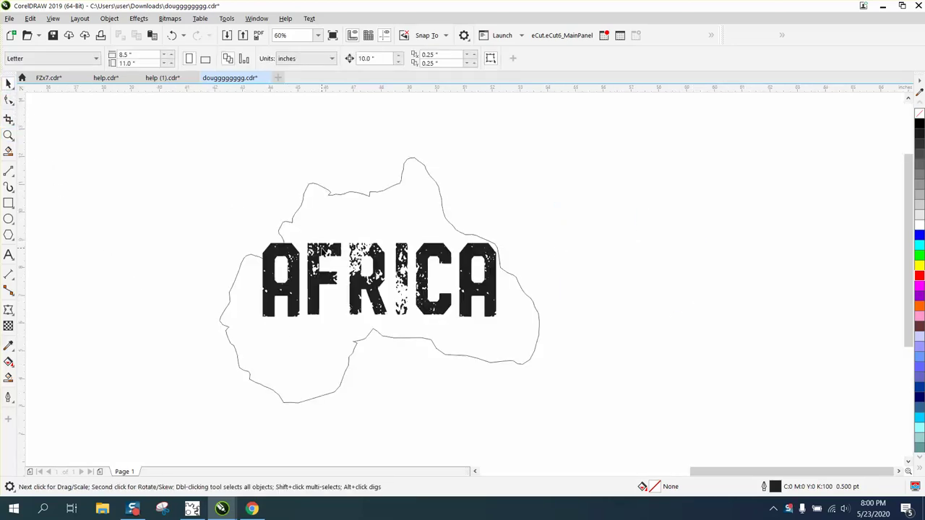
{"action": "left_click", "coordinate": [322, 249]}
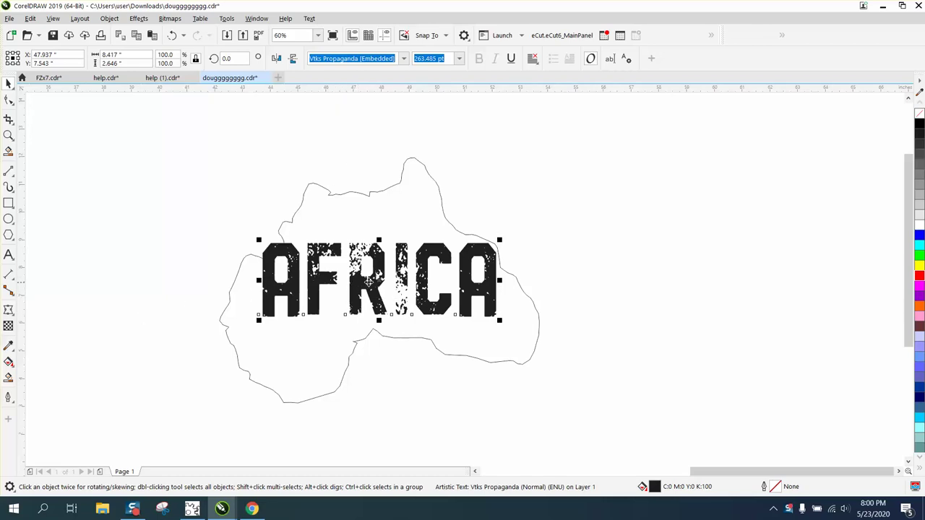
{"action": "mouse_move", "coordinate": [369, 282]}
{"action": "left_mouse_down"}
{"action": "mouse_move", "coordinate": [373, 297]}
{"action": "mouse_move", "coordinate": [370, 288]}
{"action": "left_mouse_up"}
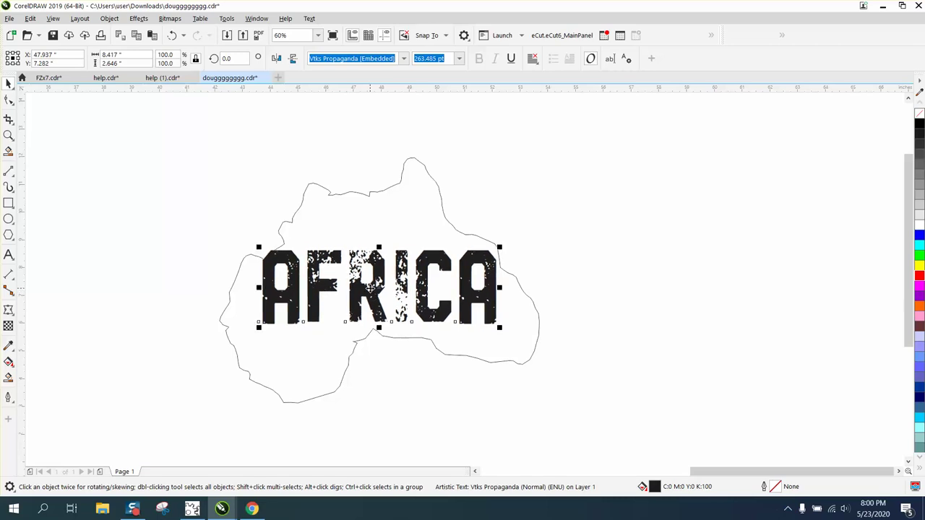
{"action": "left_click", "coordinate": [10, 312]}
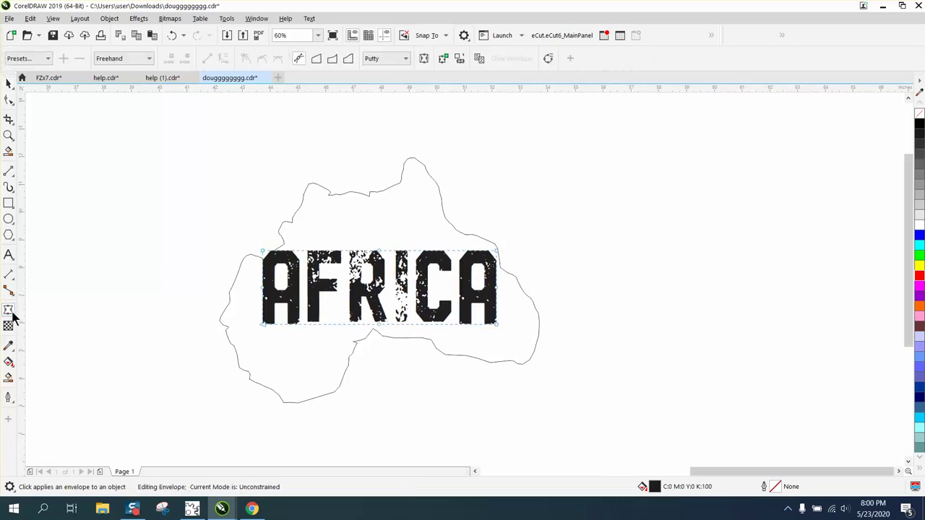
Select all of AFRICA's envelope nodes and apply a node option from their context menu
{"action": "left_click", "coordinate": [379, 325]}
{"action": "left_click_drag", "start_coordinate": [221, 265], "coordinate": [505, 244]}
{"action": "right_click", "coordinate": [498, 252]}
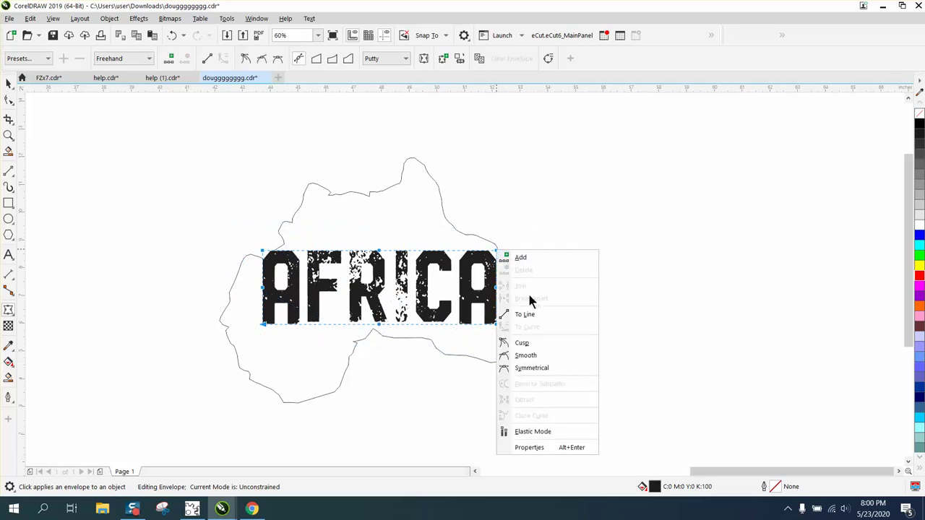
{"action": "left_click", "coordinate": [534, 314]}
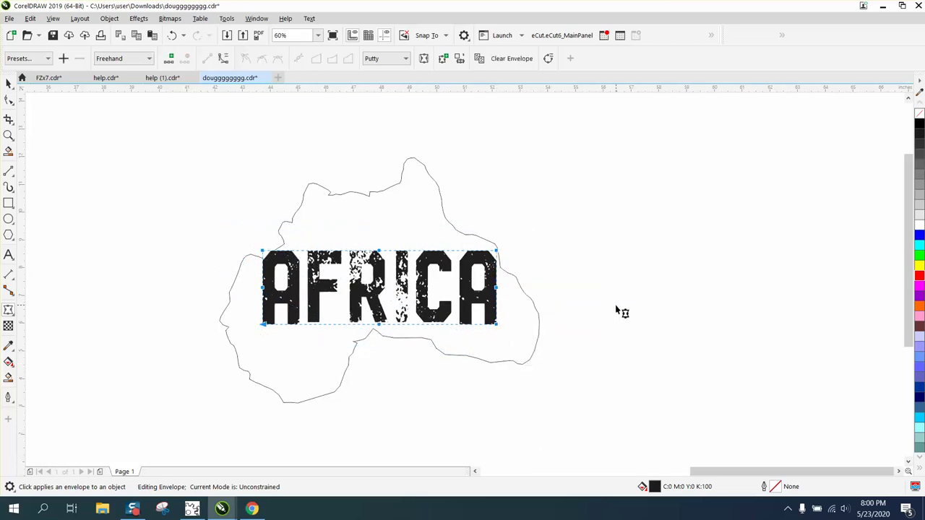
{"action": "left_click", "coordinate": [504, 296]}
Pull the envelope's lower-left corner, left side and top edge out to follow the outline
{"action": "left_click_drag", "start_coordinate": [264, 327], "coordinate": [239, 355]}
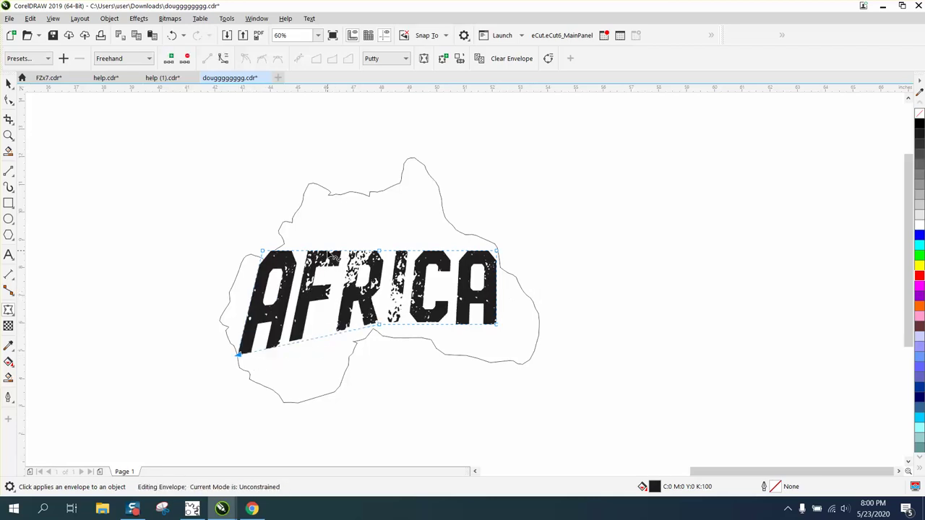
{"action": "left_click_drag", "start_coordinate": [331, 253], "coordinate": [329, 195]}
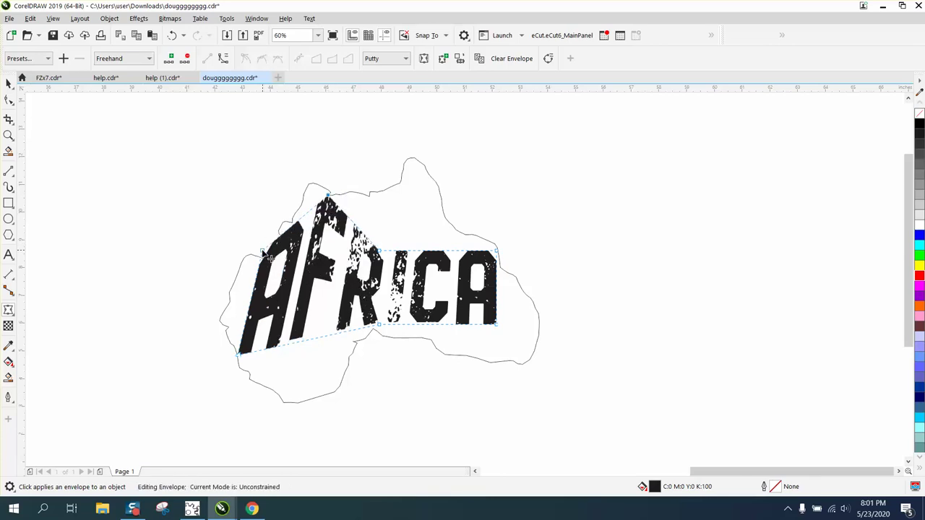
{"action": "left_click_drag", "start_coordinate": [263, 251], "coordinate": [270, 257]}
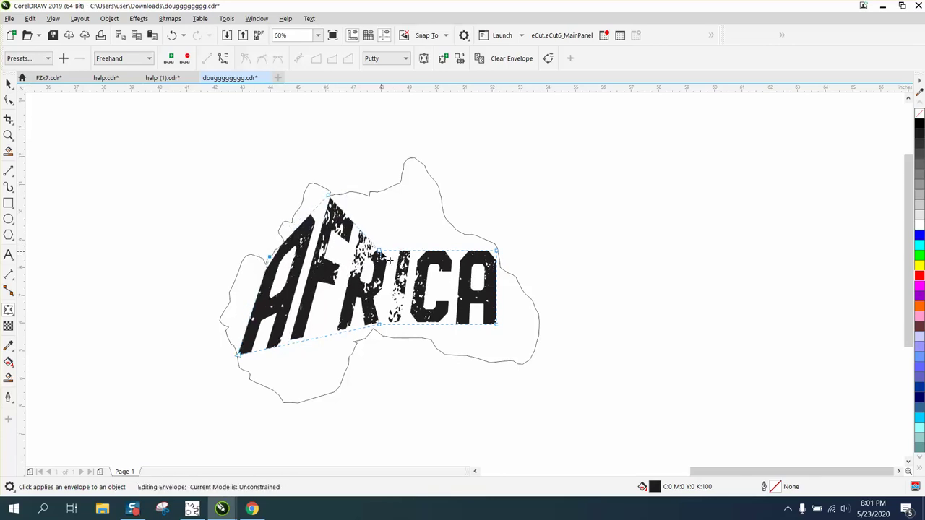
{"action": "left_click_drag", "start_coordinate": [378, 252], "coordinate": [383, 208]}
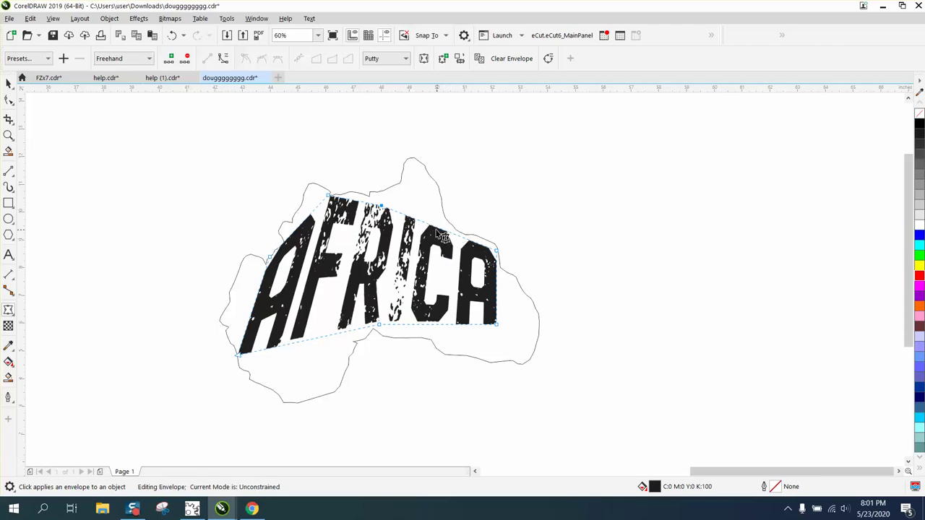
{"action": "left_click_drag", "start_coordinate": [432, 229], "coordinate": [424, 183]}
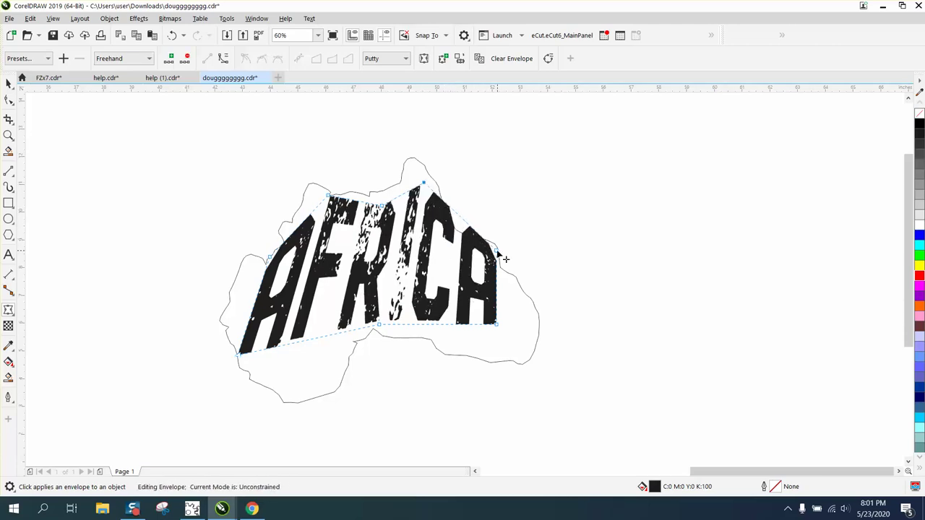
{"action": "left_click_drag", "start_coordinate": [497, 250], "coordinate": [498, 270]}
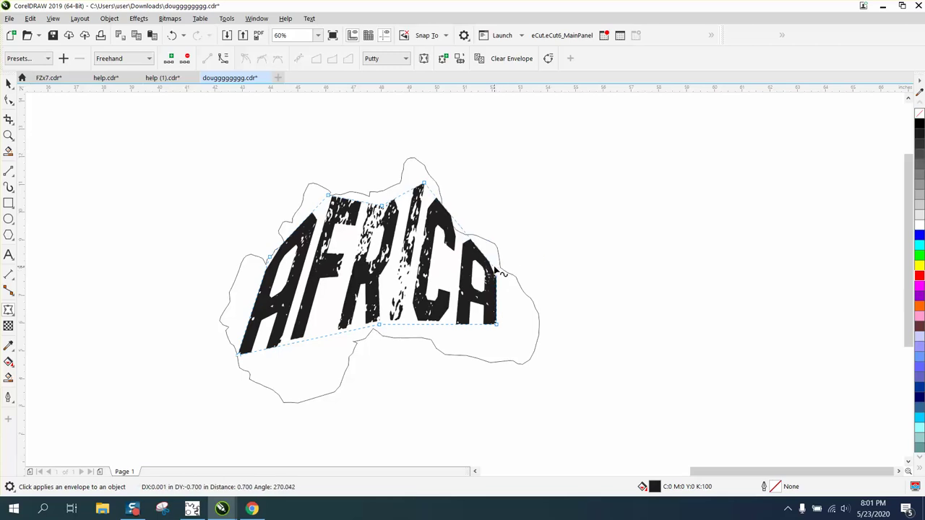
{"action": "left_click_drag", "start_coordinate": [461, 230], "coordinate": [455, 229]}
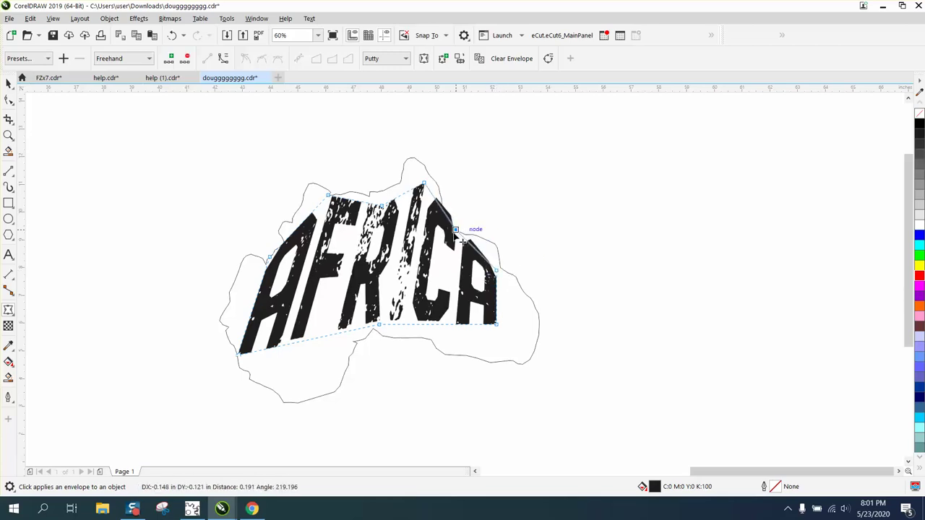
Reshape the envelope's bottom edge to fit the outline's lower coastline and inward curve
{"action": "left_click_drag", "start_coordinate": [497, 324], "coordinate": [501, 352]}
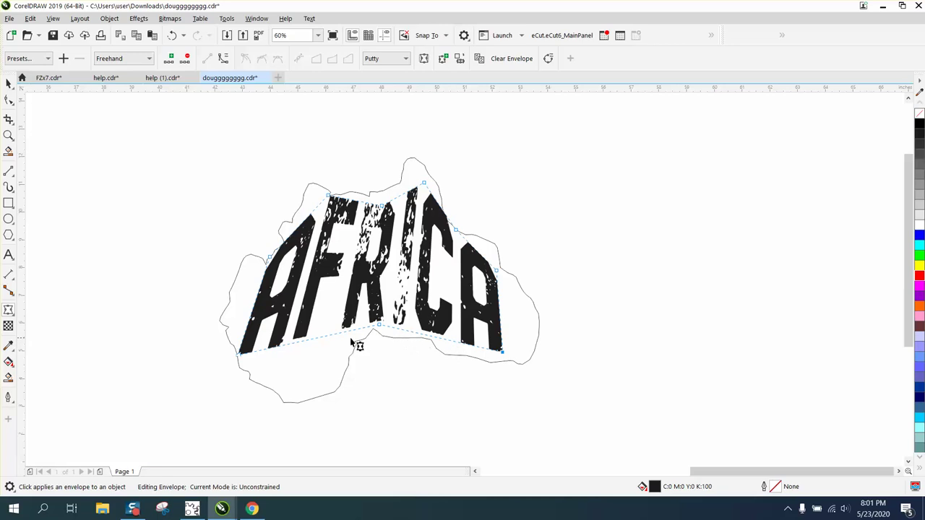
{"action": "left_click_drag", "start_coordinate": [322, 339], "coordinate": [304, 396]}
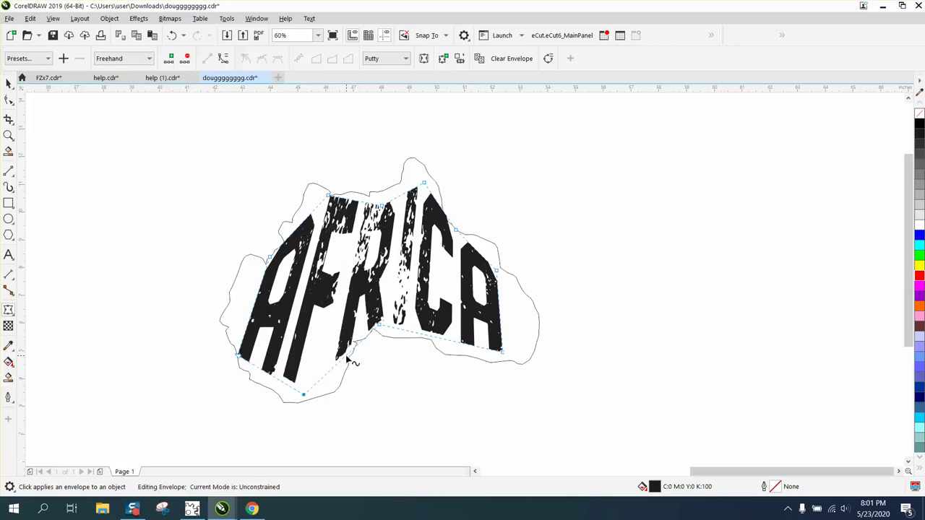
{"action": "left_click_drag", "start_coordinate": [386, 334], "coordinate": [384, 323]}
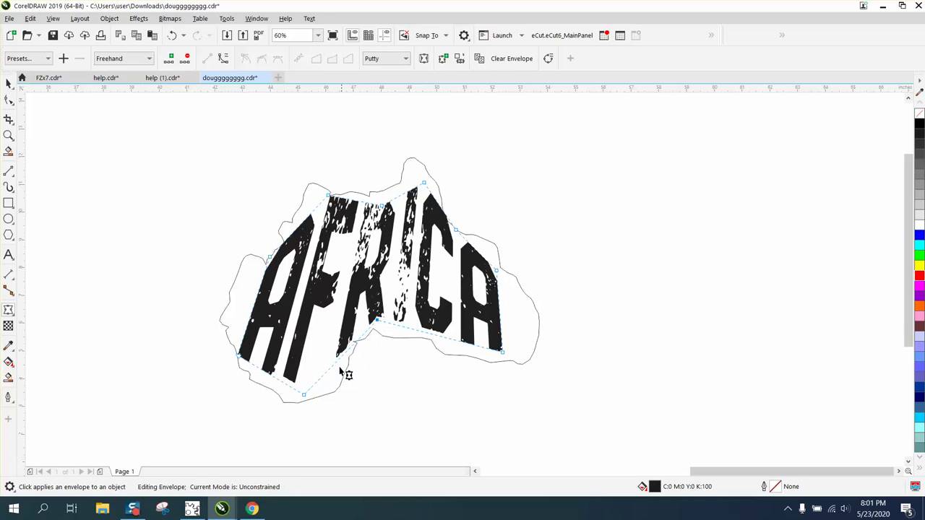
{"action": "left_click_drag", "start_coordinate": [306, 397], "coordinate": [304, 401]}
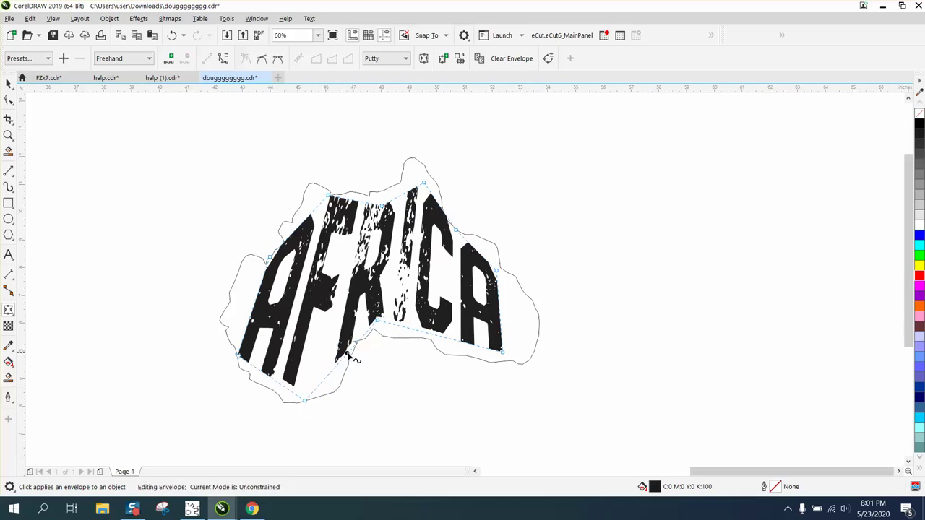
{"action": "left_click_drag", "start_coordinate": [351, 356], "coordinate": [345, 345]}
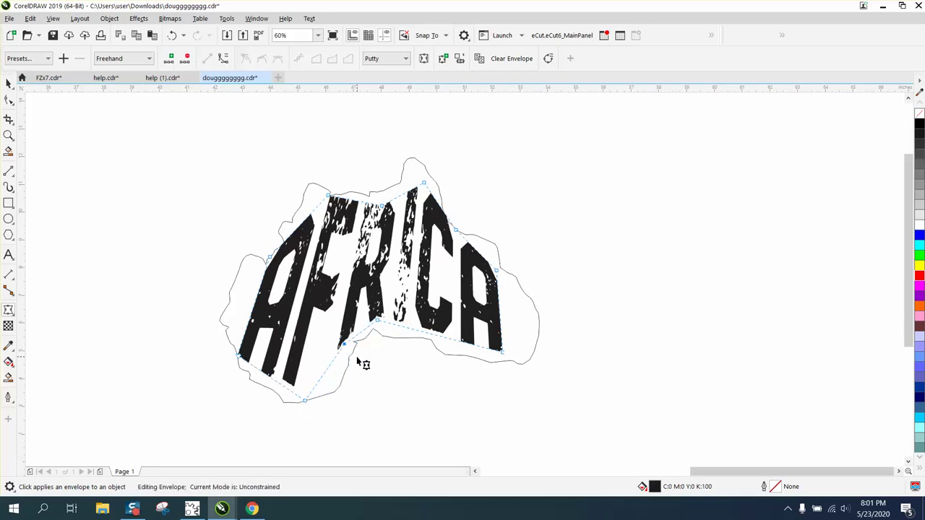
{"action": "left_click", "coordinate": [8, 83]}
Rotate the outline and warped AFRICA word together upright beside the original example
{"action": "scroll", "coordinate": [307, 193], "scroll_direction": "down", "scroll_amount": 3}
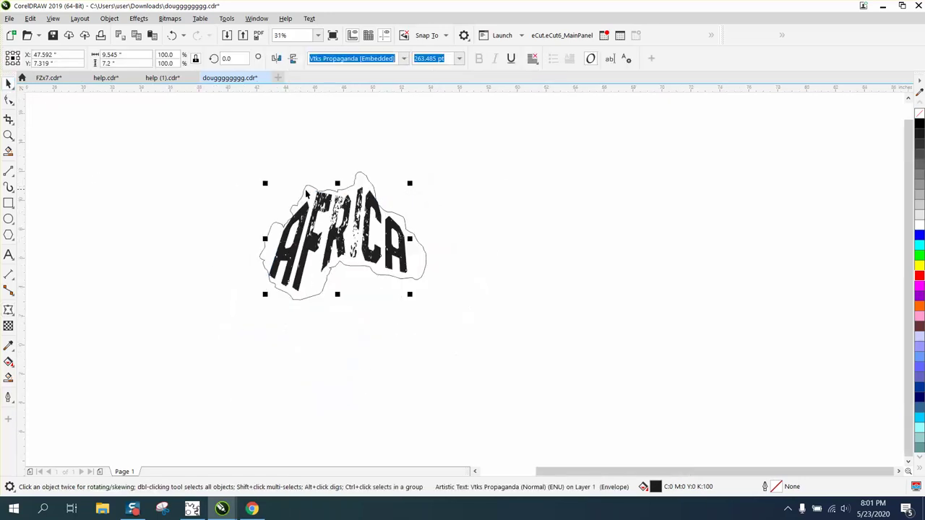
{"action": "left_click_drag", "start_coordinate": [227, 148], "coordinate": [531, 352]}
{"action": "type", "text": "0"}
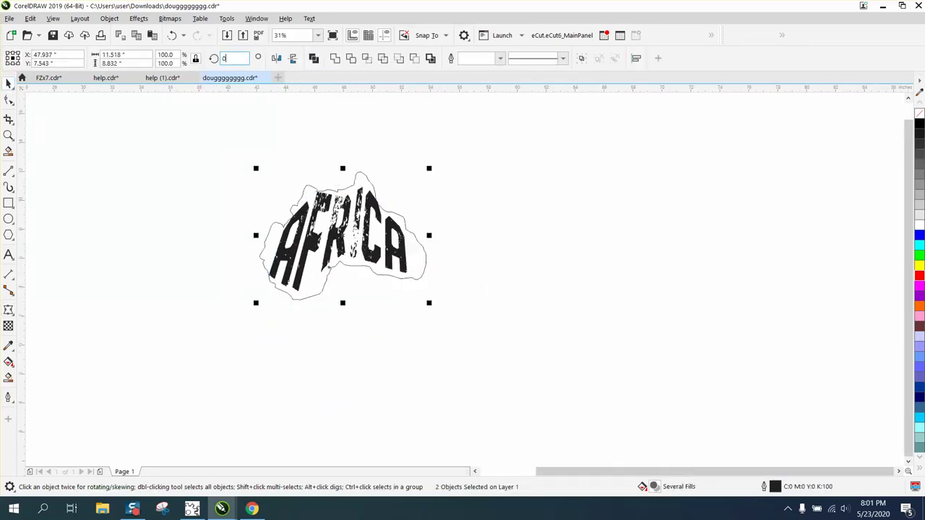
{"action": "key", "text": "Return"}
{"action": "left_click", "coordinate": [444, 218]}
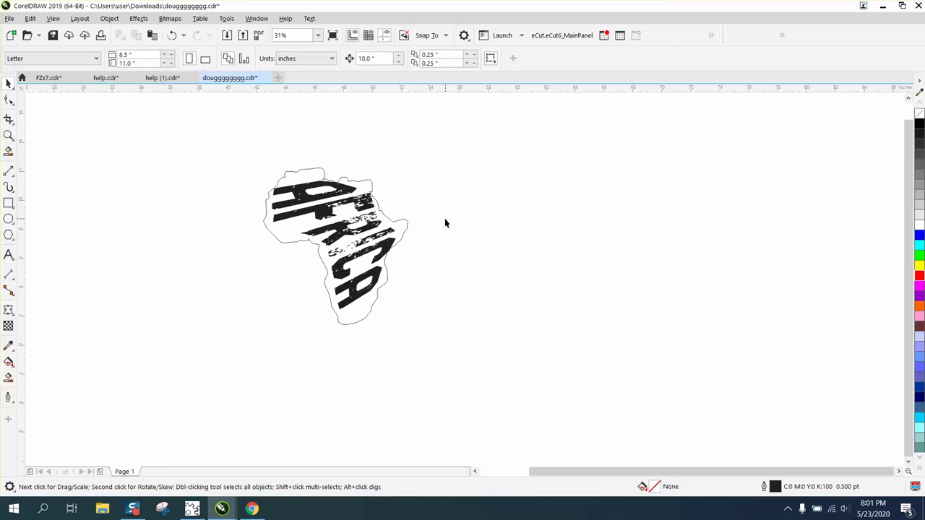
{"action": "scroll", "coordinate": [470, 243], "scroll_direction": "down", "scroll_amount": 2}
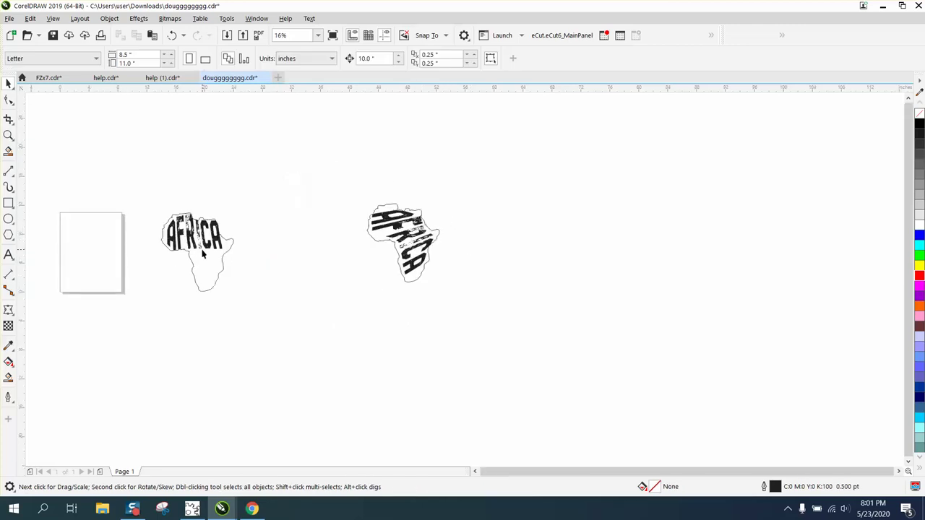
Undo seven times to remove the envelope warping, then move AFRICA off the map to the right
{"action": "left_click", "coordinate": [172, 37]}
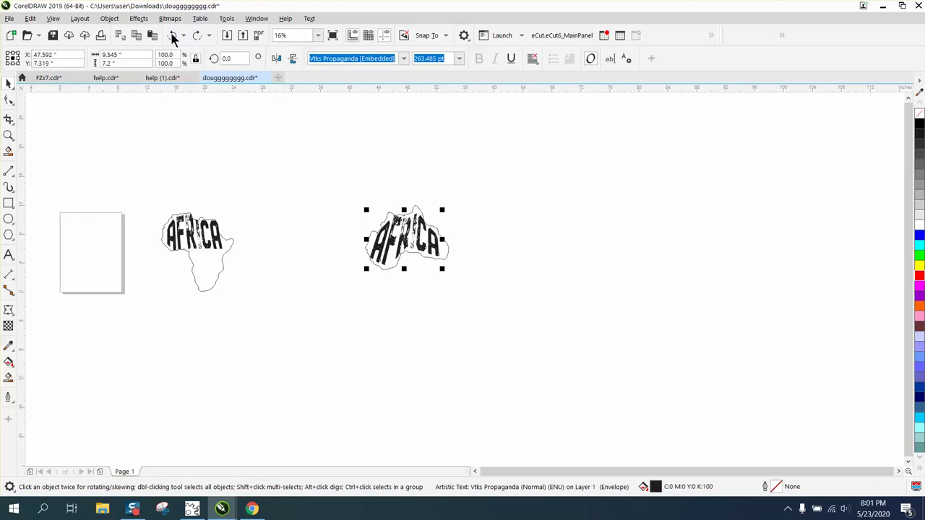
{"action": "left_click", "coordinate": [172, 36]}
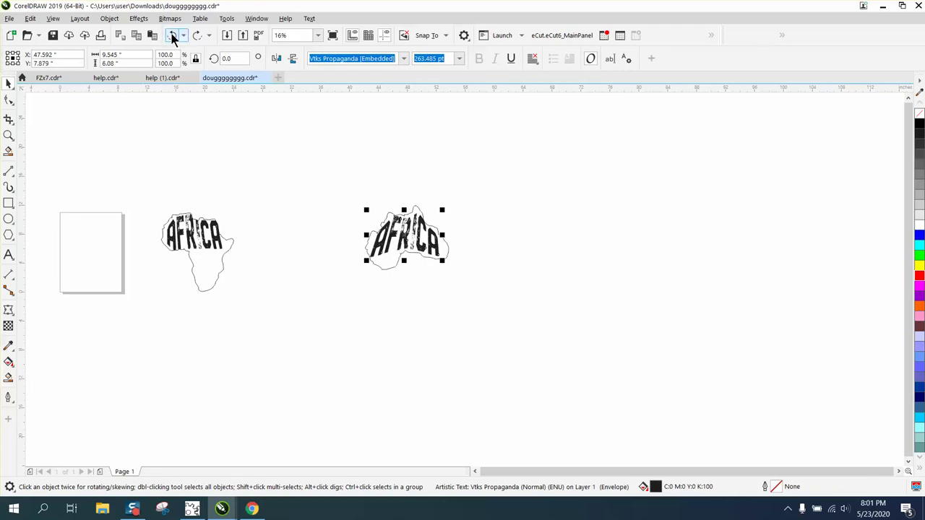
{"action": "left_click", "coordinate": [172, 36]}
{"action": "left_click", "coordinate": [172, 37]}
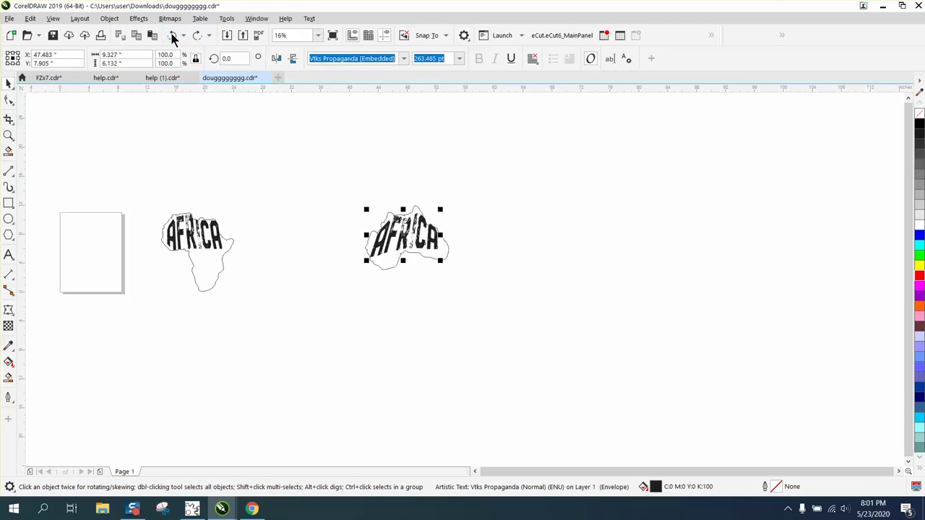
{"action": "left_click", "coordinate": [172, 37]}
{"action": "left_click", "coordinate": [172, 37]}
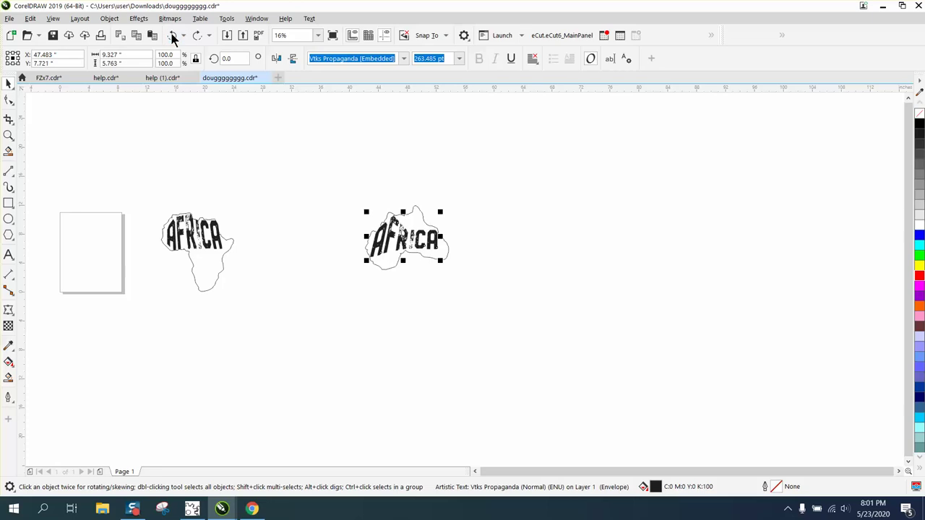
{"action": "left_click", "coordinate": [172, 37]}
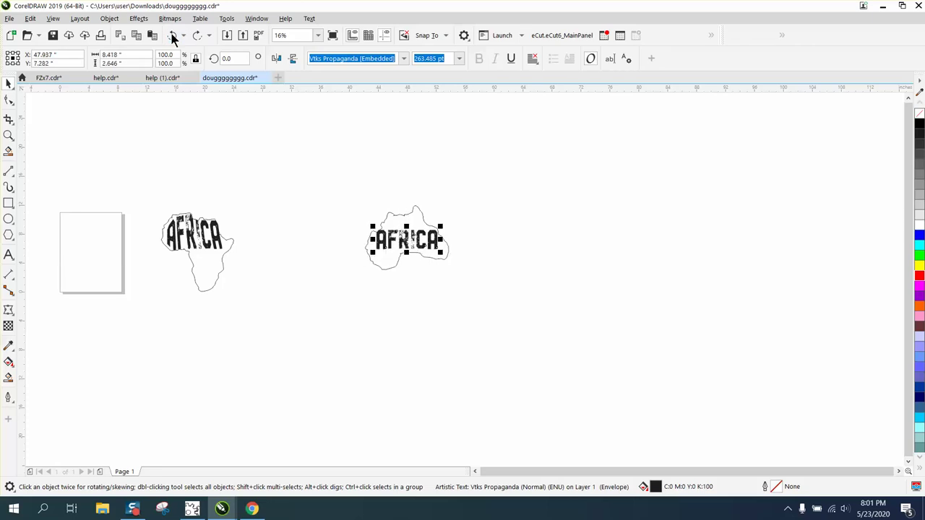
{"action": "left_click_drag", "start_coordinate": [407, 237], "coordinate": [496, 218]}
Rotate the Africa outline 62.39° so it stands upright, and zoom in on it
{"action": "left_click", "coordinate": [433, 232]}
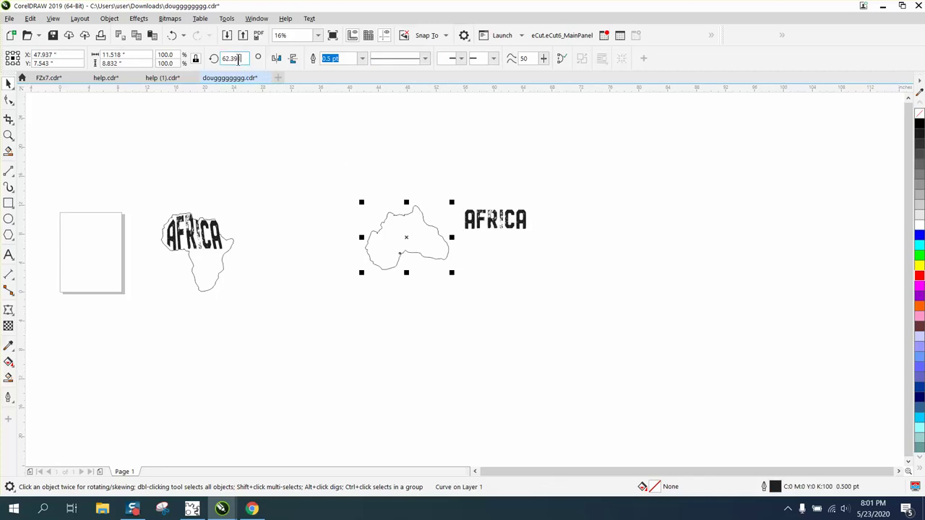
{"action": "key", "text": "Return"}
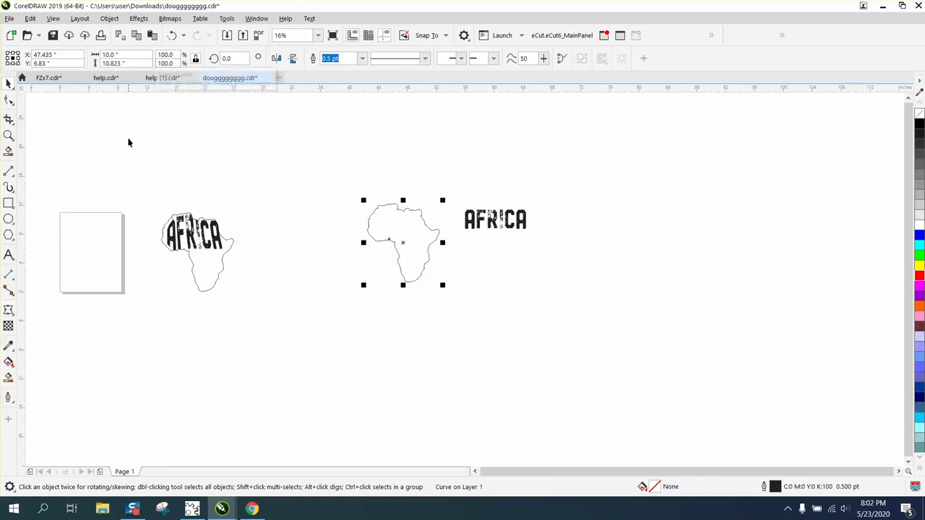
{"action": "left_click", "coordinate": [9, 135]}
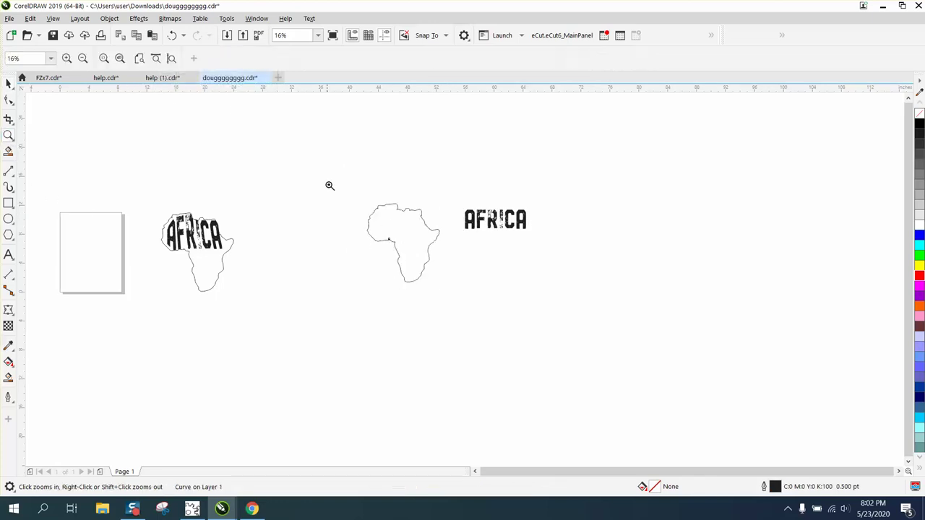
{"action": "left_click_drag", "start_coordinate": [591, 318], "coordinate": [596, 321]}
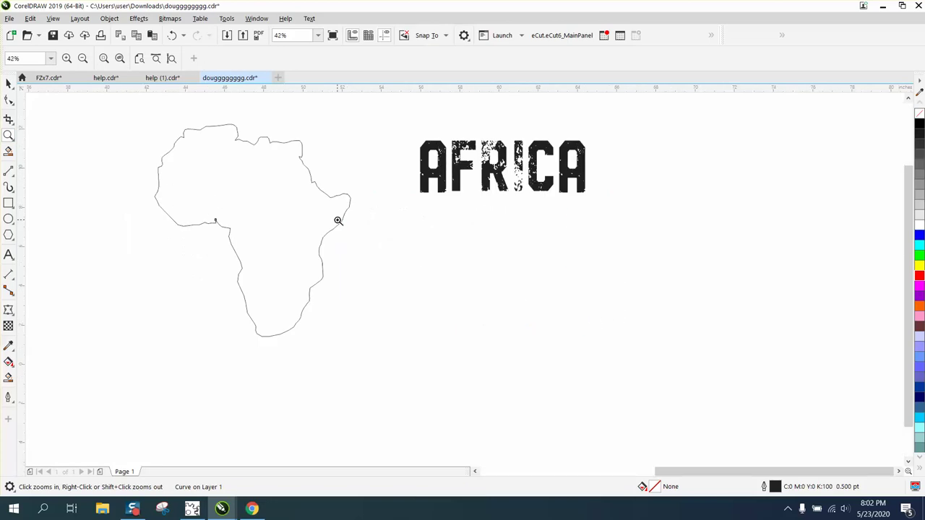
{"action": "left_click", "coordinate": [10, 172]}
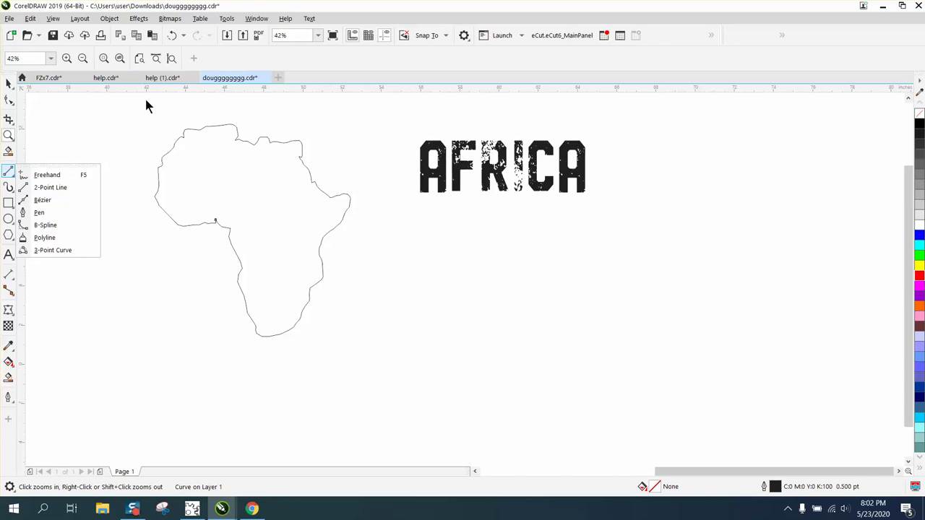
Place a horizontal guideline at Africa's widest point and move the AFRICA text onto the outline
{"action": "mouse_move", "coordinate": [158, 87]}
{"action": "left_mouse_down"}
{"action": "mouse_move", "coordinate": [169, 229]}
{"action": "mouse_move", "coordinate": [170, 220]}
{"action": "left_mouse_up"}
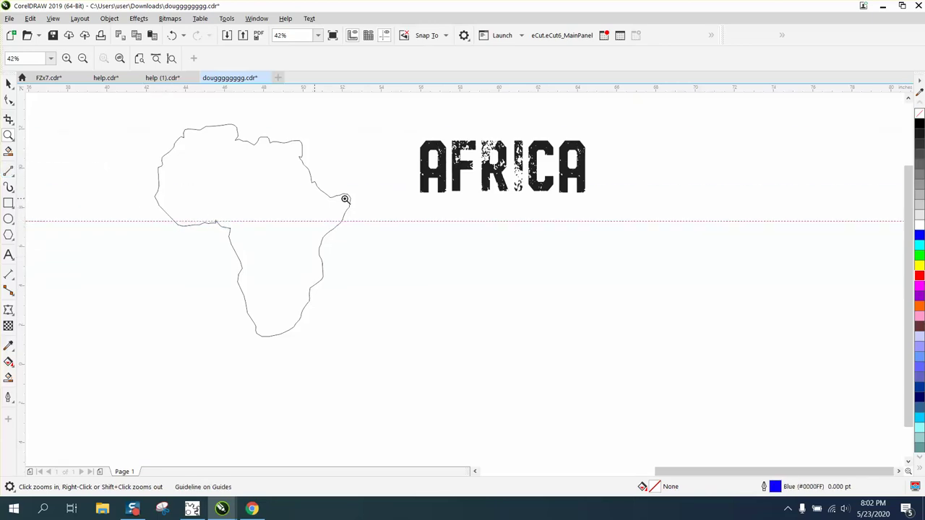
{"action": "left_click", "coordinate": [498, 179]}
{"action": "right_click", "coordinate": [101, 132]}
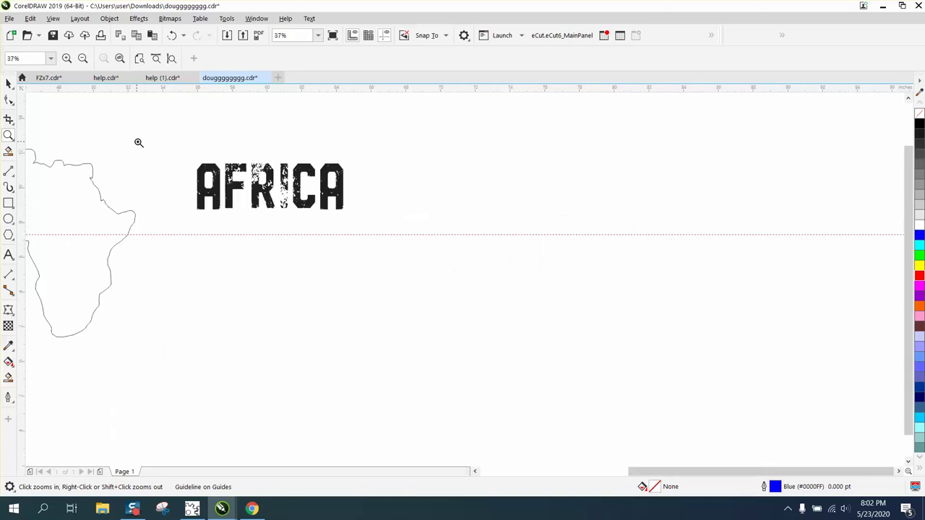
{"action": "right_click", "coordinate": [52, 115]}
{"action": "left_click", "coordinate": [10, 84]}
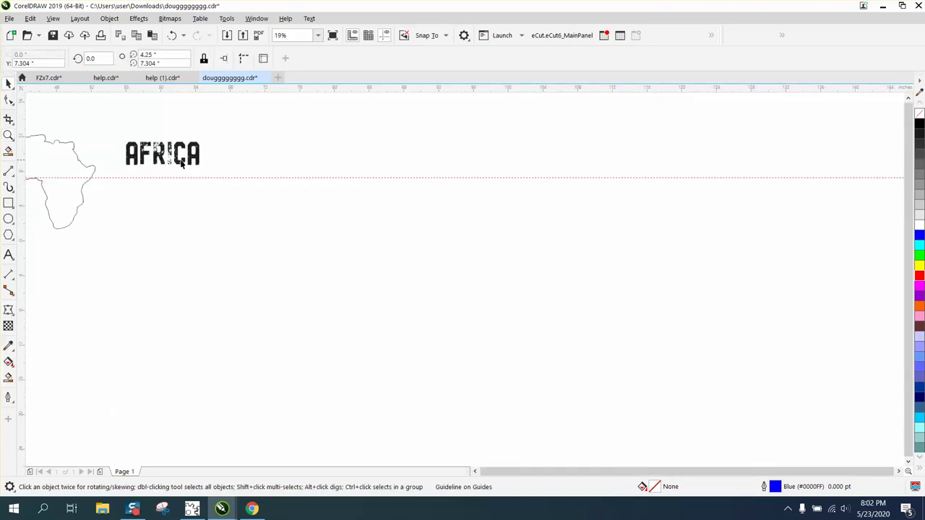
{"action": "scroll", "coordinate": [181, 163], "scroll_direction": "down", "scroll_amount": 2}
{"action": "left_click_drag", "start_coordinate": [185, 163], "coordinate": [127, 171]}
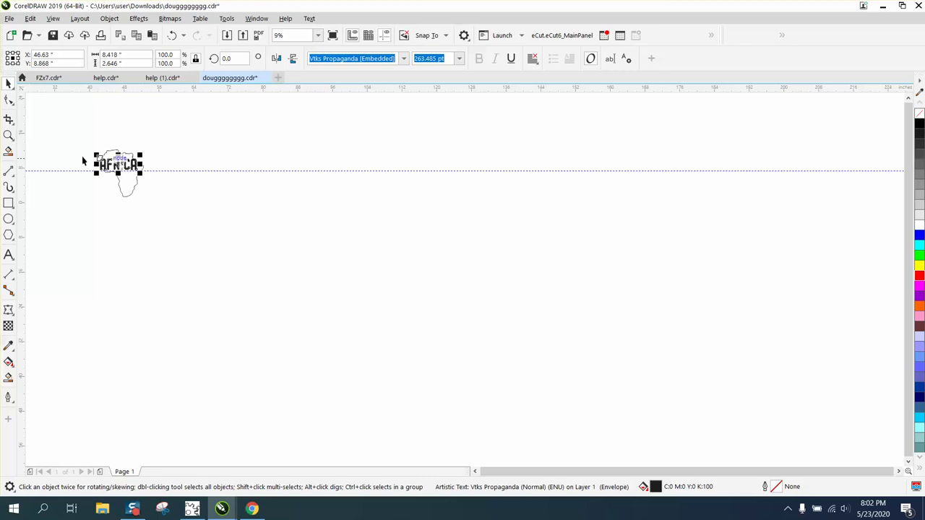
Place AFRICA in the outline's top half above the guideline, scaled down to about 231 pt
{"action": "left_click", "coordinate": [9, 135]}
{"action": "left_click_drag", "start_coordinate": [296, 283], "coordinate": [297, 283]}
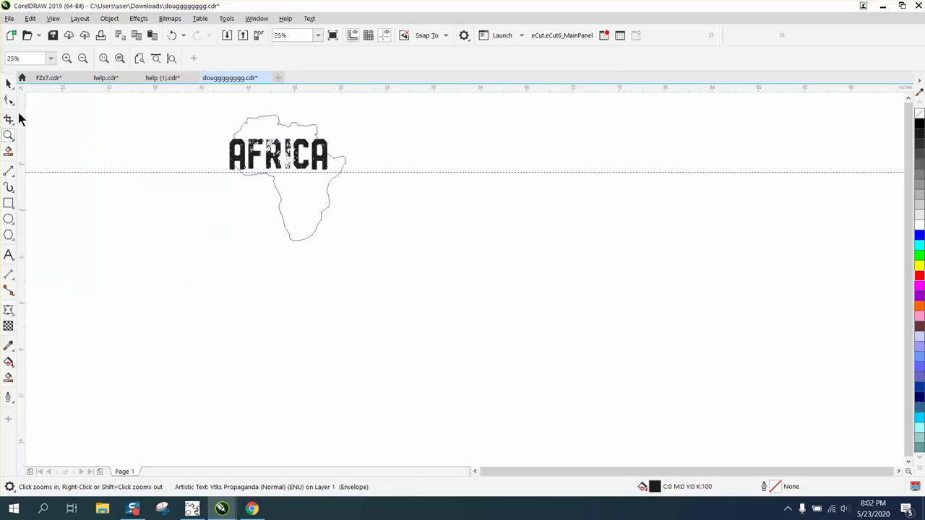
{"action": "left_click_drag", "start_coordinate": [197, 118], "coordinate": [454, 262]}
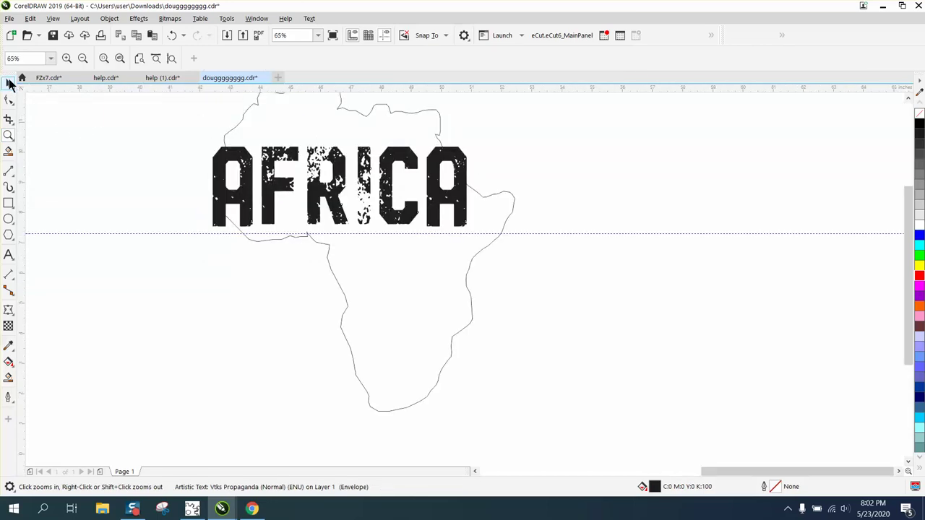
{"action": "left_click", "coordinate": [9, 83]}
{"action": "left_click_drag", "start_coordinate": [219, 149], "coordinate": [252, 156]}
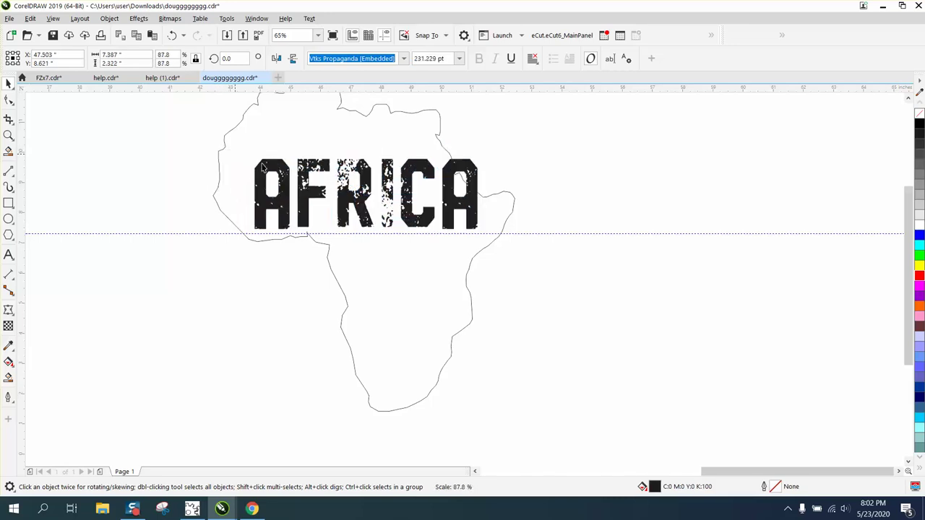
{"action": "mouse_move", "coordinate": [343, 192]}
{"action": "left_mouse_down"}
{"action": "mouse_move", "coordinate": [315, 192]}
{"action": "mouse_move", "coordinate": [311, 179]}
{"action": "left_mouse_up"}
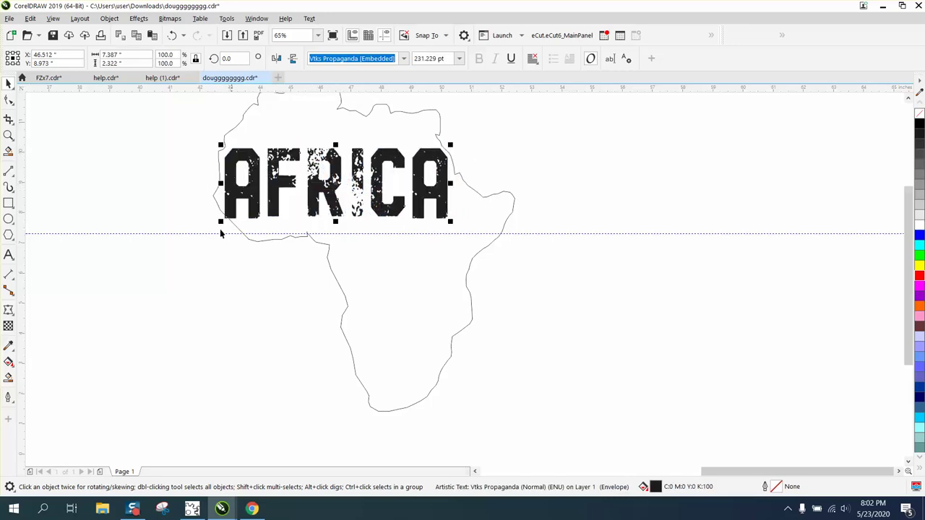
Envelope-warp AFRICA: base on the guideline, top and sides up to the coastline, one left node deleted
{"action": "left_click", "coordinate": [9, 310]}
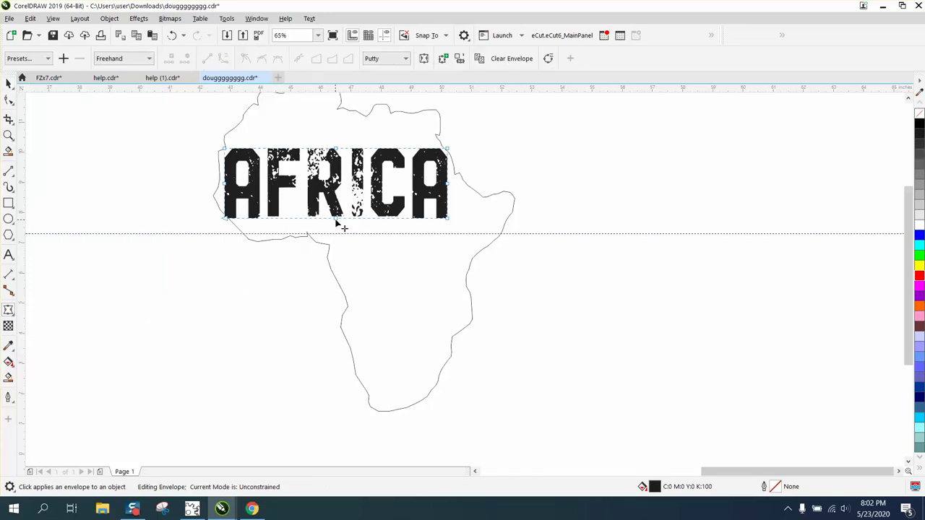
{"action": "left_click_drag", "start_coordinate": [201, 211], "coordinate": [470, 238]}
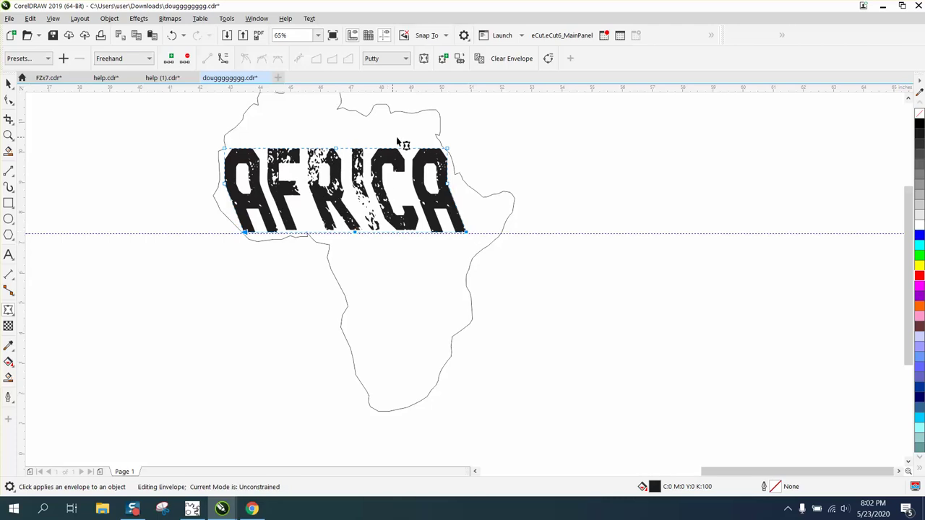
{"action": "left_click_drag", "start_coordinate": [449, 150], "coordinate": [423, 119]}
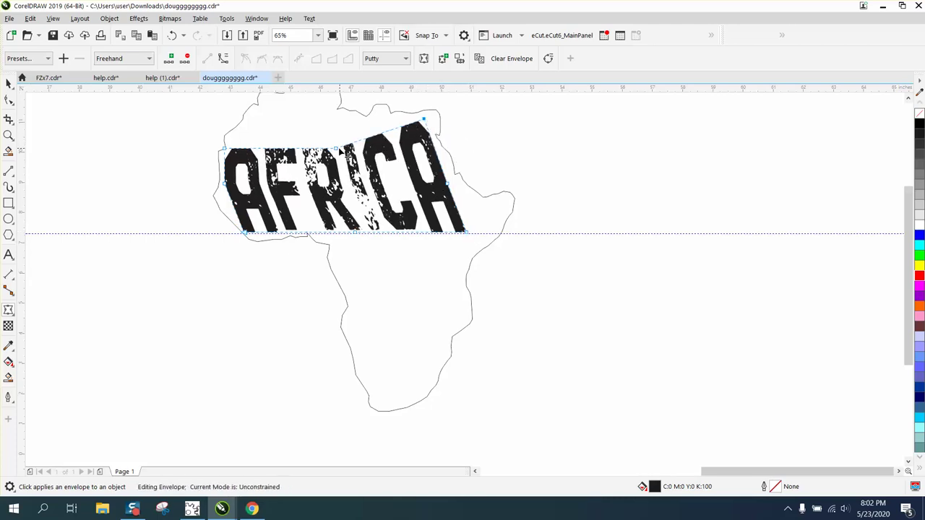
{"action": "left_click_drag", "start_coordinate": [346, 153], "coordinate": [319, 103]}
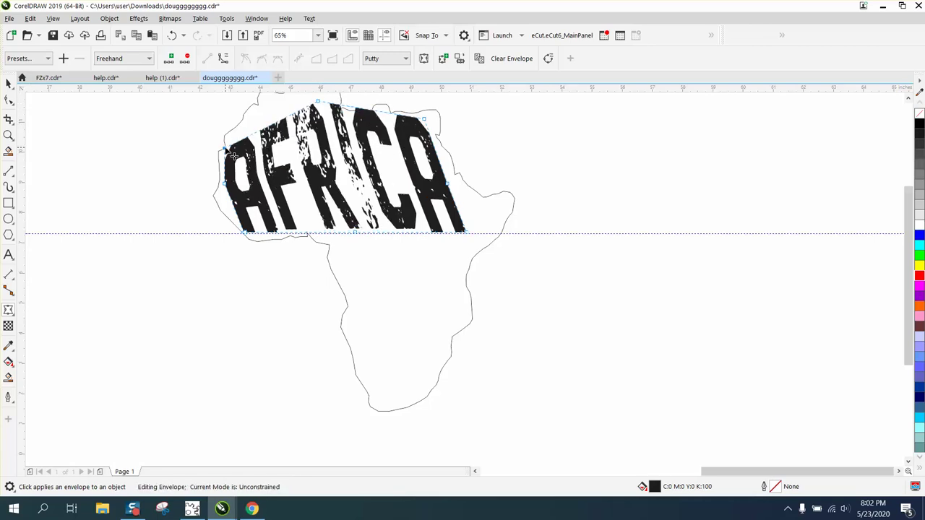
{"action": "left_click_drag", "start_coordinate": [223, 151], "coordinate": [244, 112]}
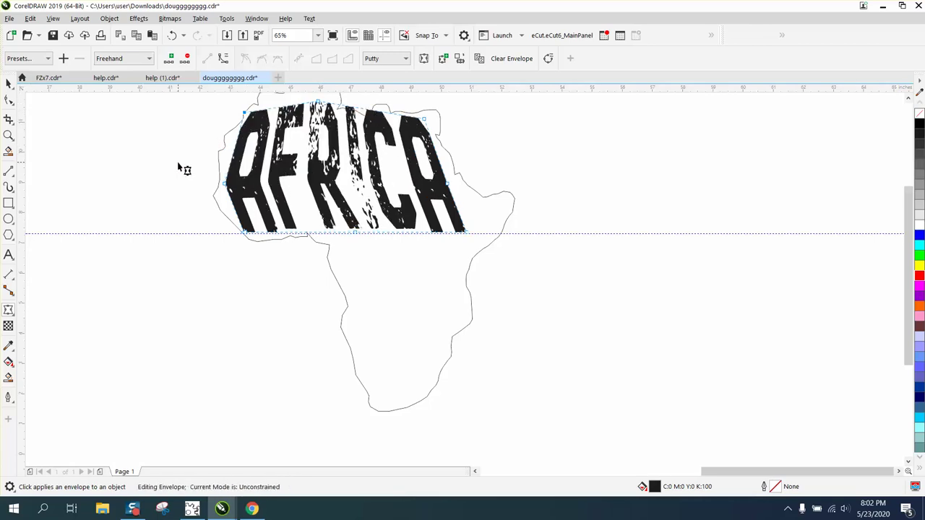
{"action": "double_click", "coordinate": [224, 185]}
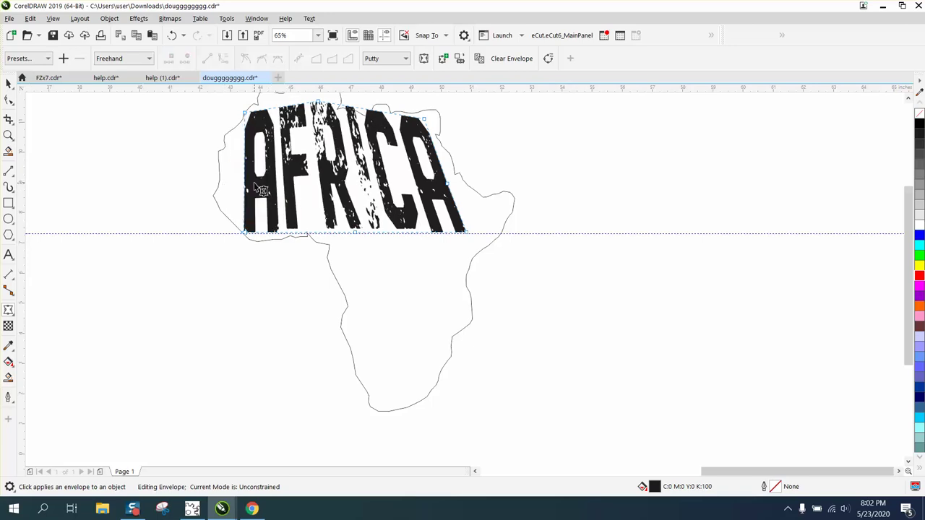
Zoom in closely and lower the envelope's top edge over the letters CA
{"action": "scroll", "coordinate": [165, 169], "scroll_direction": "down", "scroll_amount": 2}
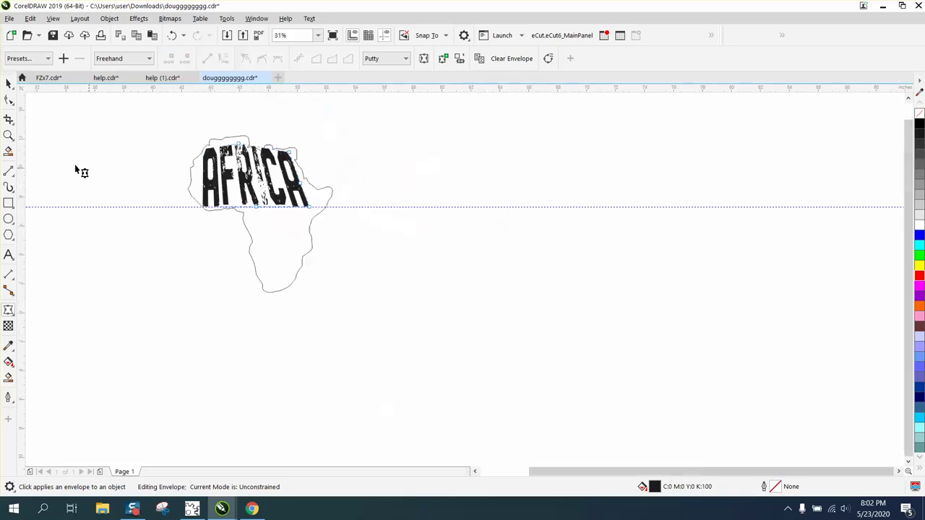
{"action": "left_click", "coordinate": [9, 135]}
{"action": "left_click_drag", "start_coordinate": [210, 123], "coordinate": [367, 207]}
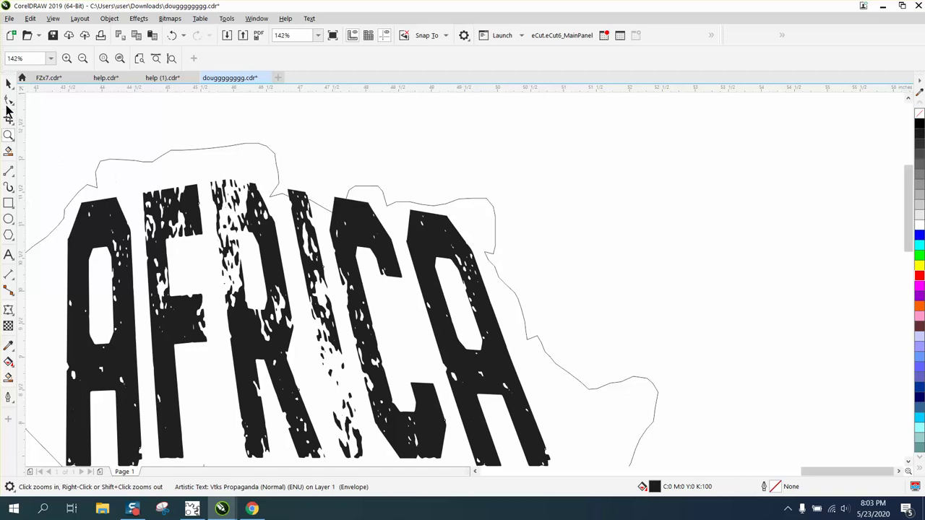
{"action": "left_click", "coordinate": [8, 103]}
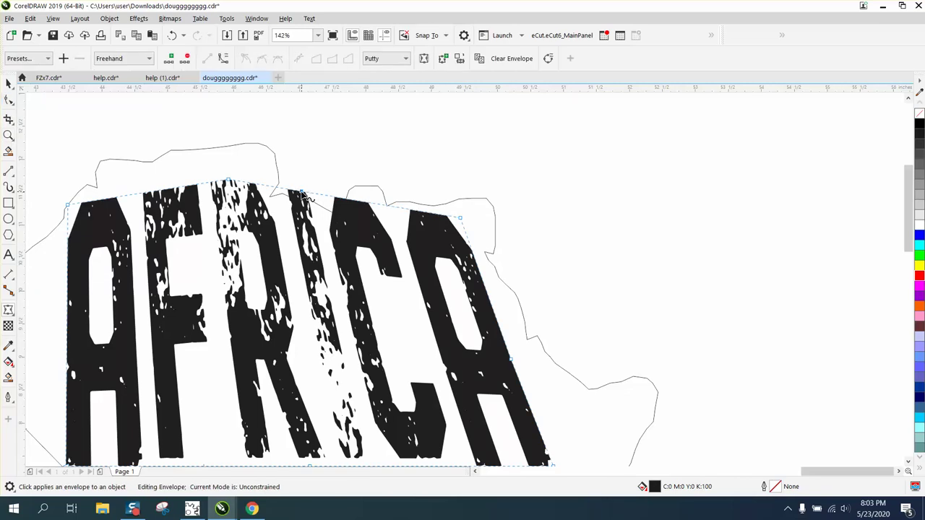
{"action": "left_click_drag", "start_coordinate": [300, 193], "coordinate": [298, 217]}
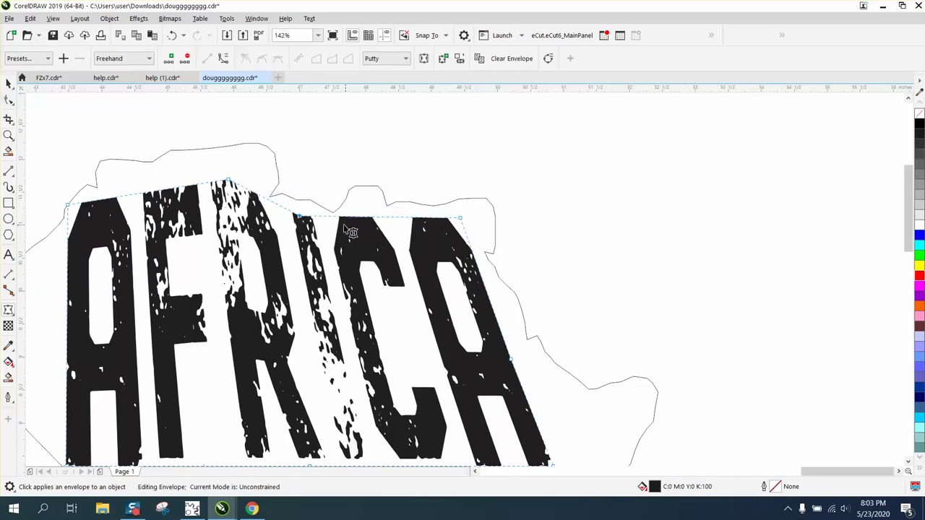
{"action": "scroll", "coordinate": [306, 210], "scroll_direction": "down", "scroll_amount": 3}
{"action": "left_click", "coordinate": [8, 83]}
Delete the horizontal guideline and zoom out to view the warped AFRICA lettering
{"action": "left_click", "coordinate": [548, 338]}
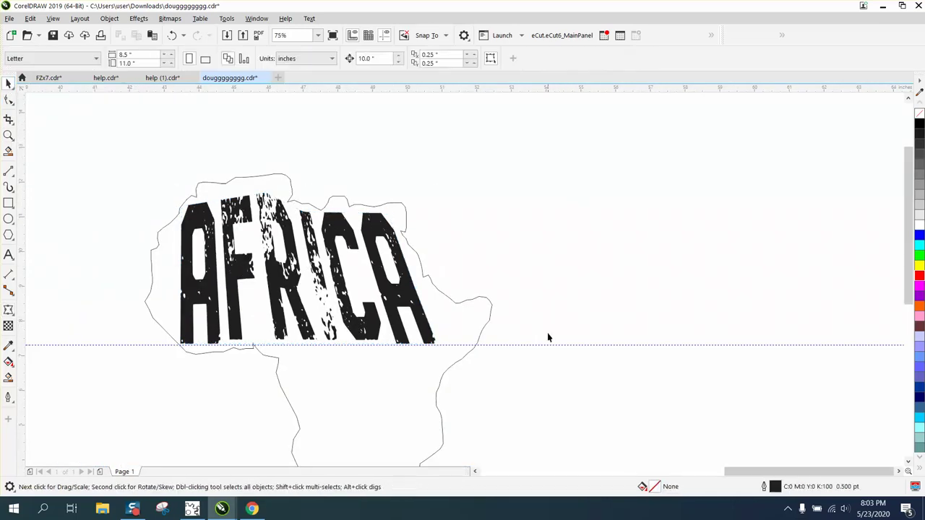
{"action": "left_click", "coordinate": [550, 345]}
{"action": "key", "text": "Delete"}
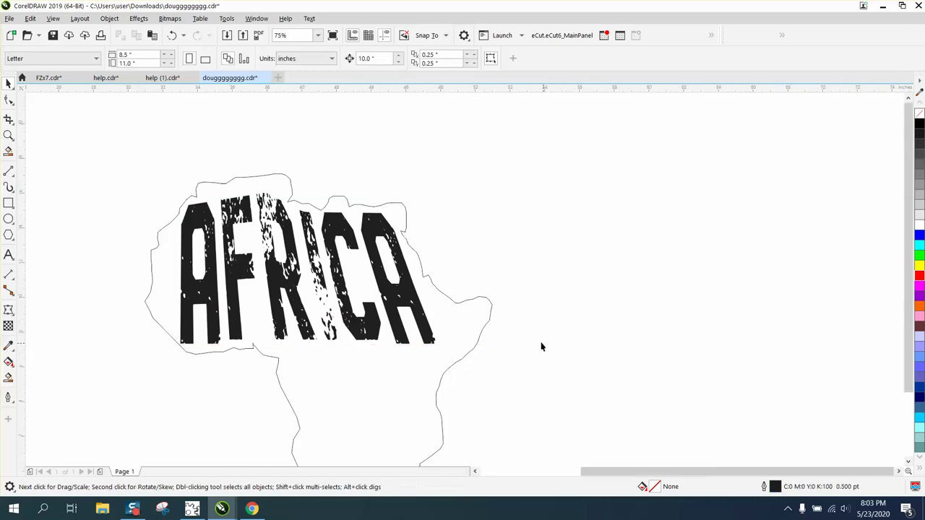
{"action": "scroll", "coordinate": [543, 345], "scroll_direction": "down", "scroll_amount": 3}
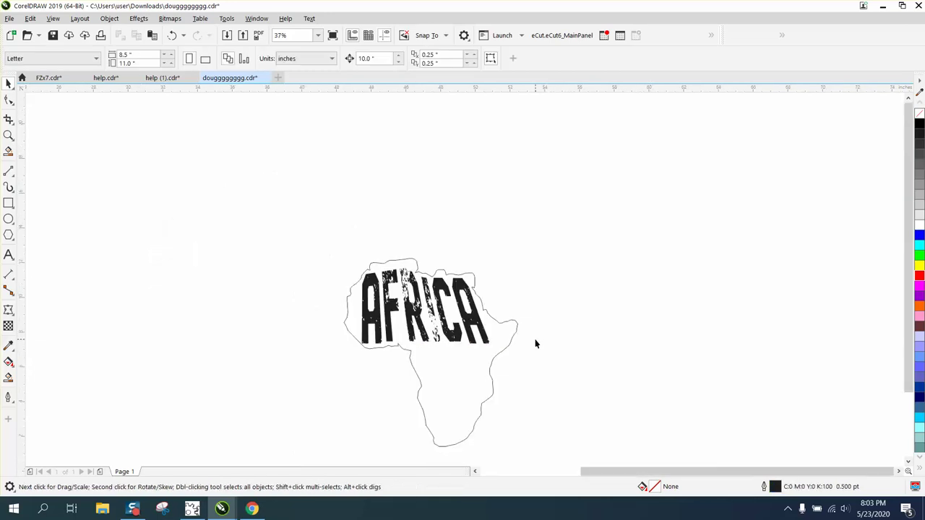